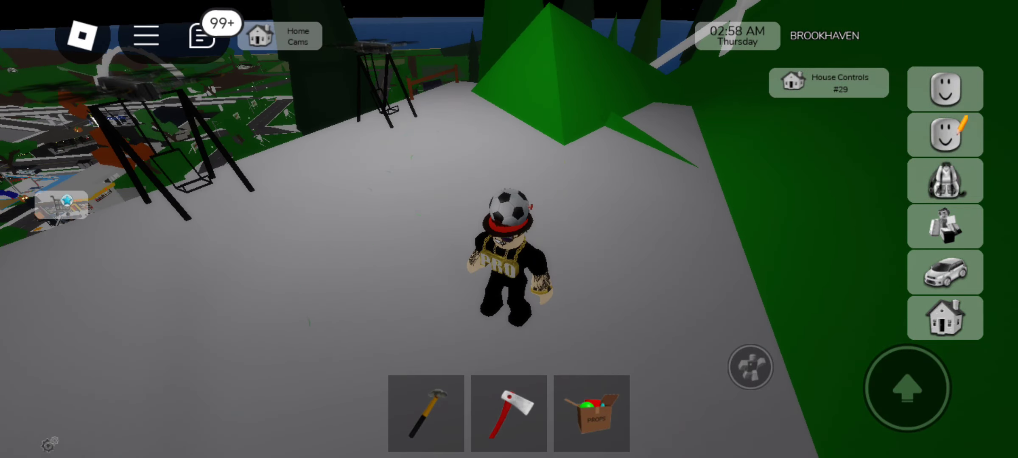
Open the props catalog listing signs like wet-floor, accessible parking and keep-out.
{"action": "left_click", "coordinate": [593, 413]}
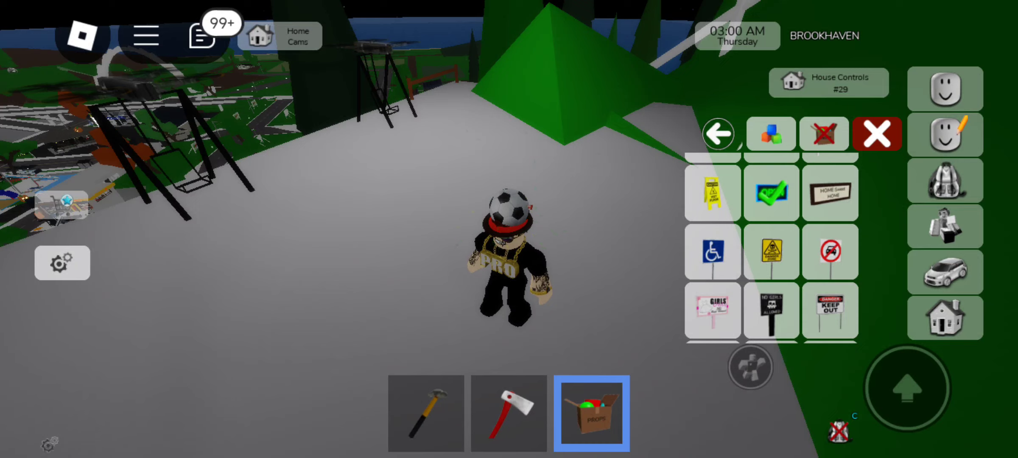
{"action": "scroll", "coordinate": [771, 250], "scroll_direction": "up", "scroll_amount": 5}
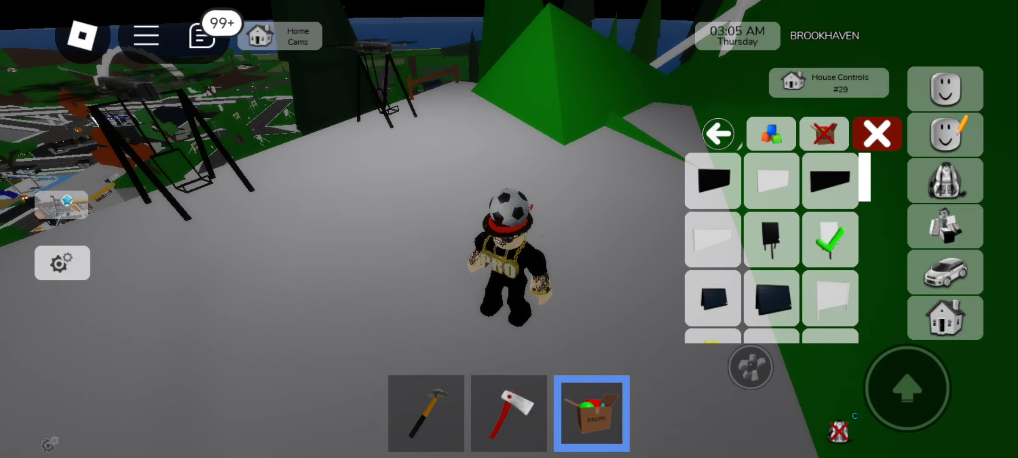
Place a blank sign on the summit and give it the words 'I did it'.
{"action": "left_click_drag", "start_coordinate": [398, 238], "coordinate": [398, 143]}
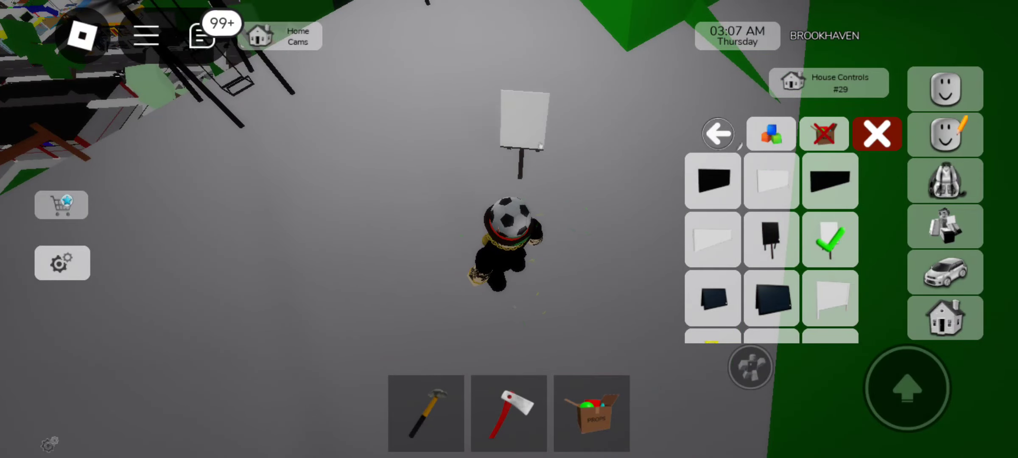
{"action": "left_click", "coordinate": [877, 134]}
{"action": "left_click", "coordinate": [509, 157]}
{"action": "type", "text": "I did it"}
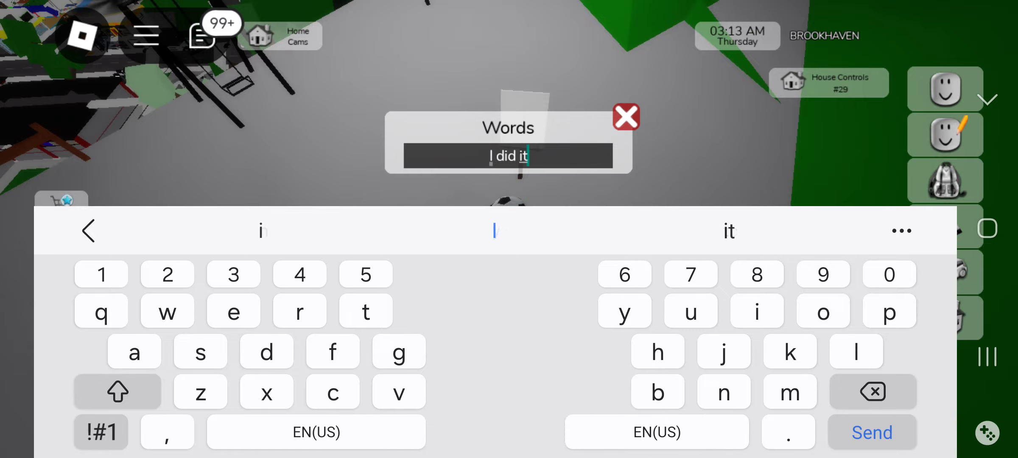
{"action": "left_click", "coordinate": [871, 432]}
{"action": "mouse_move", "coordinate": [398, 159]}
{"action": "left_mouse_down"}
{"action": "mouse_move", "coordinate": [557, 238]}
{"action": "mouse_move", "coordinate": [398, 200]}
{"action": "left_mouse_up"}
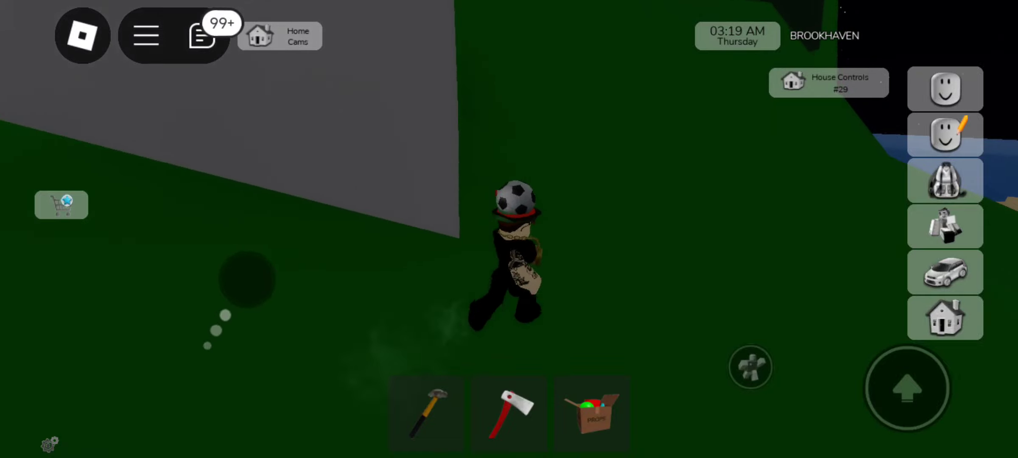
Walk off the summit edge and steer the glider over town toward the roads.
{"action": "mouse_move", "coordinate": [226, 393]}
{"action": "left_mouse_down"}
{"action": "mouse_move", "coordinate": [176, 235]}
{"action": "mouse_move", "coordinate": [134, 263]}
{"action": "mouse_move", "coordinate": [163, 194]}
{"action": "mouse_move", "coordinate": [197, 295]}
{"action": "left_mouse_up"}
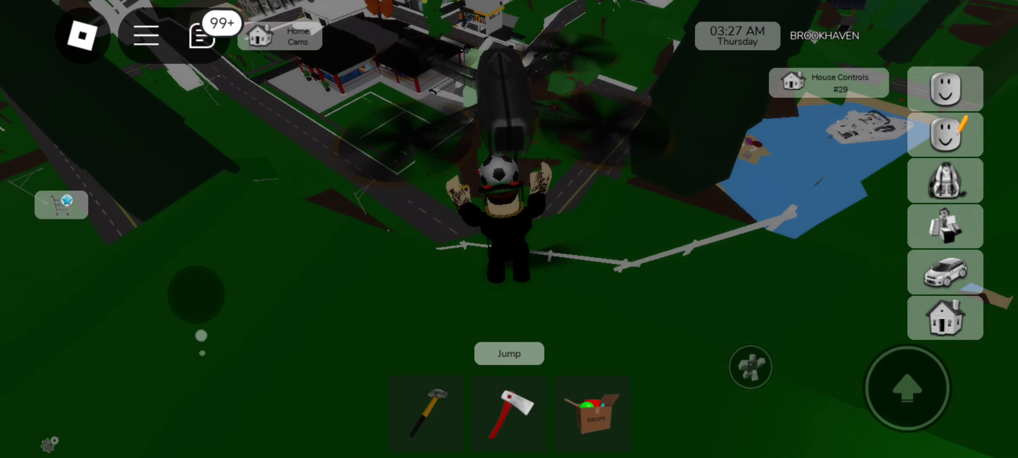
{"action": "left_click_drag", "start_coordinate": [176, 244], "coordinate": [84, 306]}
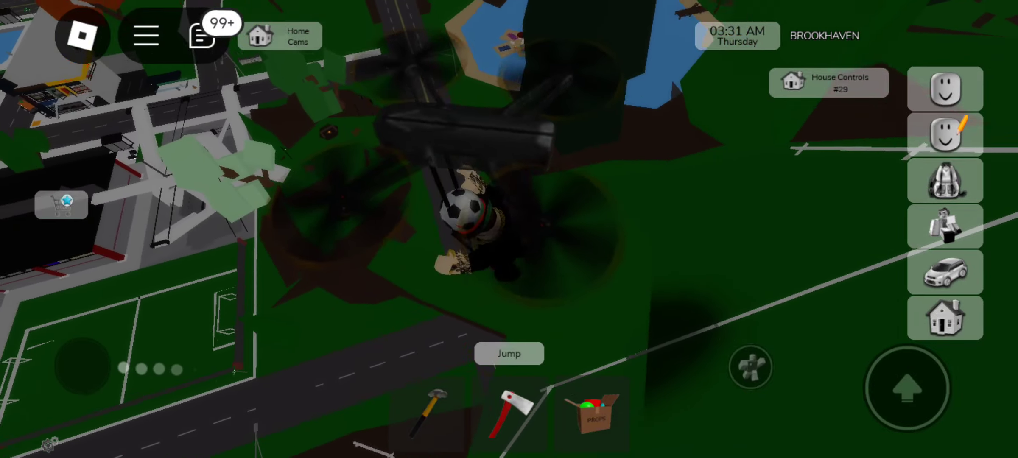
{"action": "left_click_drag", "start_coordinate": [84, 306], "coordinate": [95, 410]}
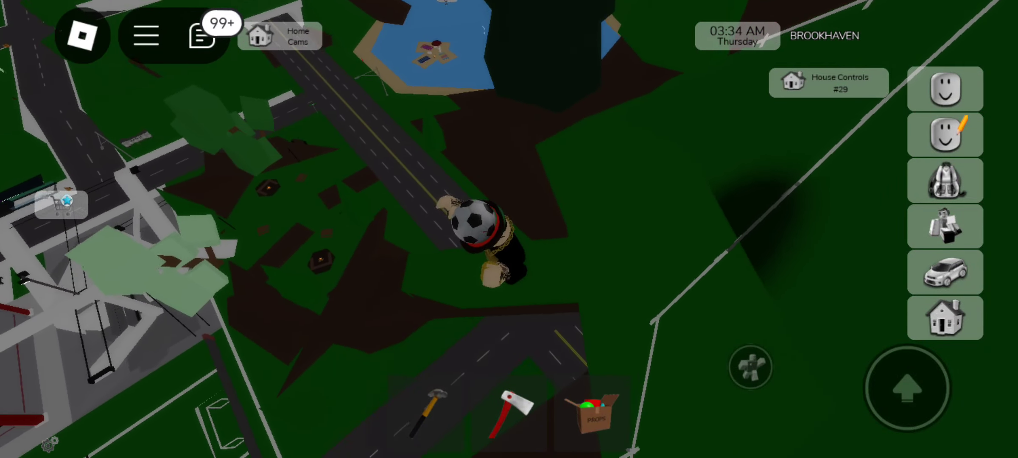